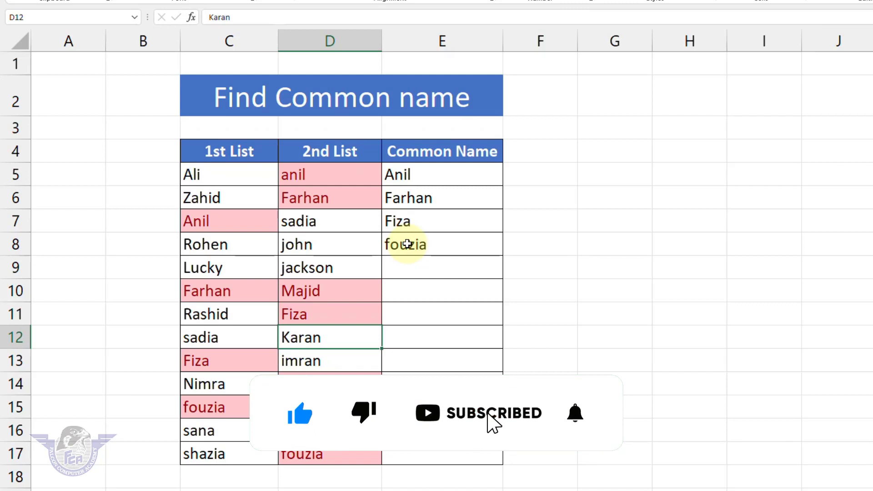
# Delete the existing results from cells E5:E9 of the Common Name column
pyautogui.click(445, 285)
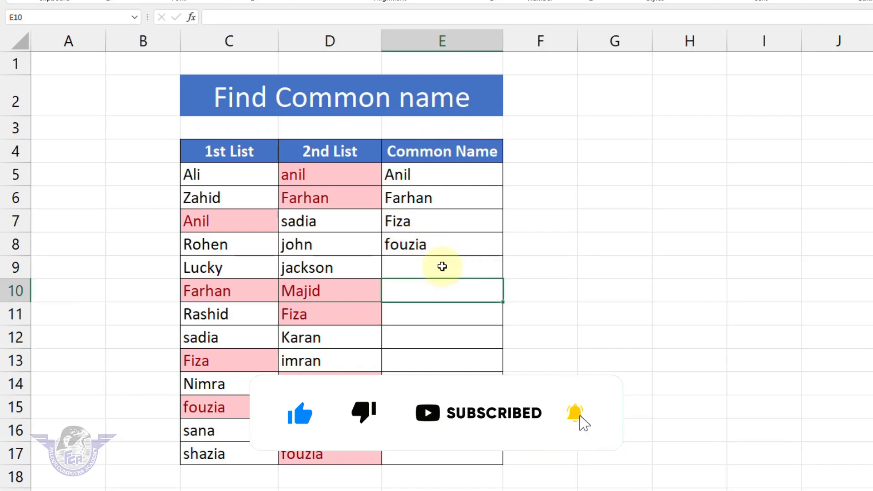
pyautogui.moveTo(444, 267); pyautogui.dragTo(442, 177)
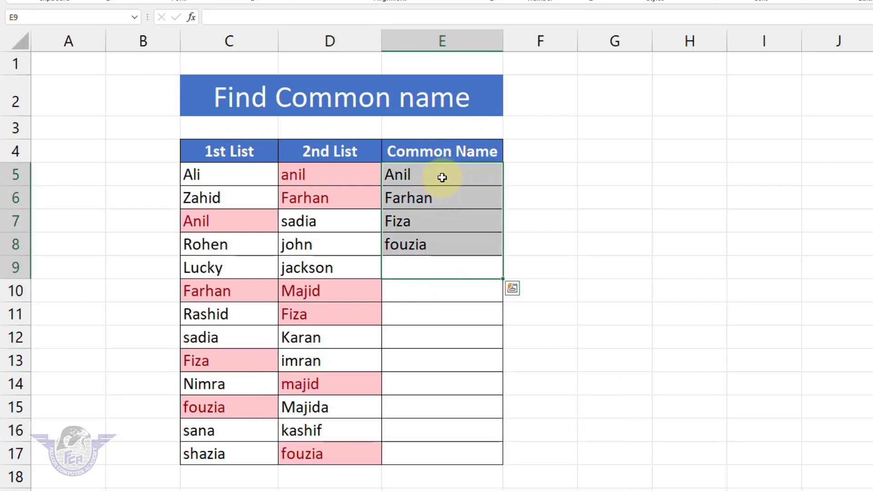
pyautogui.press('Delete')
# Clear the conditional formatting rules from the table's data cells, C5:E17
pyautogui.moveTo(229, 180); pyautogui.dragTo(418, 393)
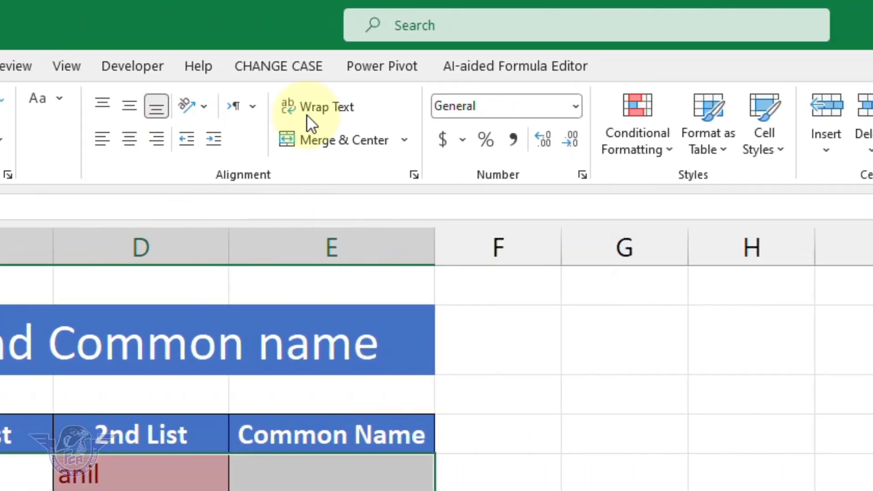
pyautogui.click(241, 150)
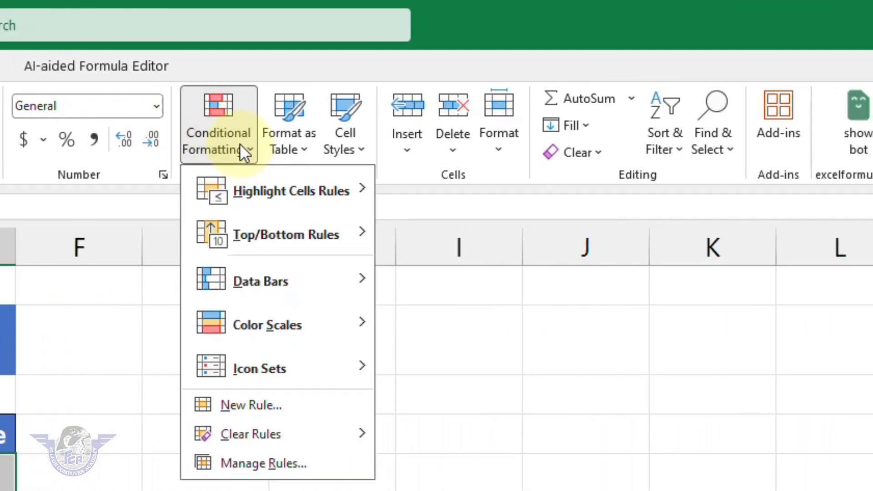
pyautogui.moveTo(263, 436)
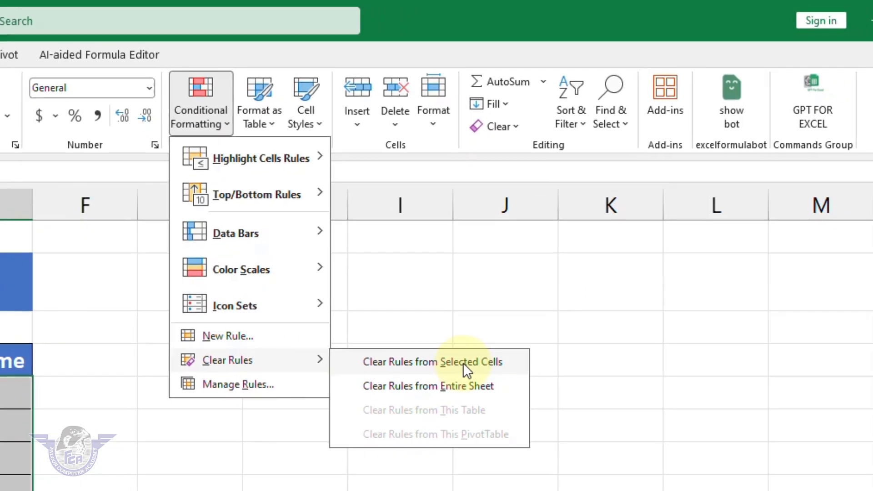
pyautogui.click(449, 372)
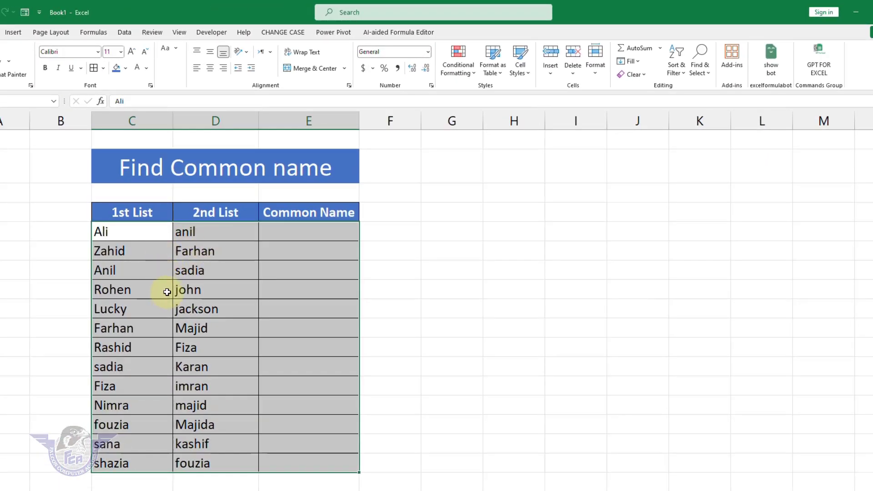
pyautogui.click(220, 329)
# Highlight duplicate values across both lists, C5:D17, using Light Red Fill with Dark Red Text
pyautogui.click(126, 236)
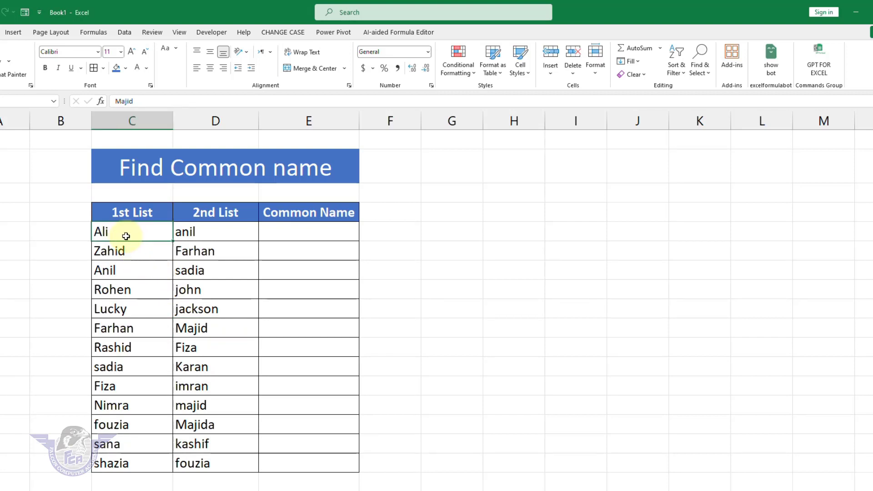
pyautogui.moveTo(126, 236); pyautogui.dragTo(185, 462)
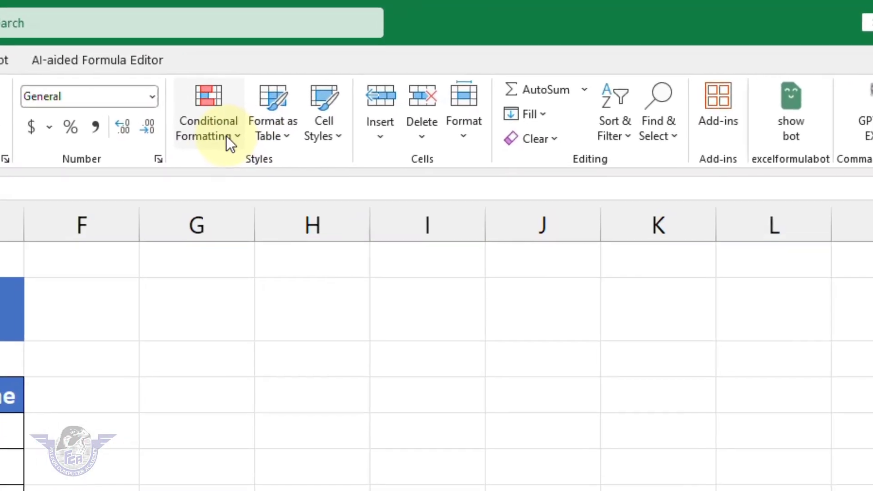
pyautogui.click(525, 72)
pyautogui.moveTo(249, 184)
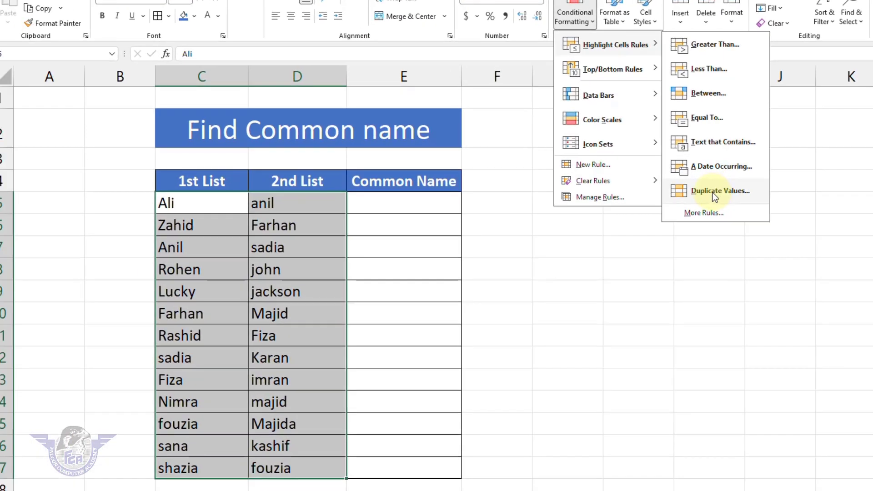
pyautogui.click(715, 192)
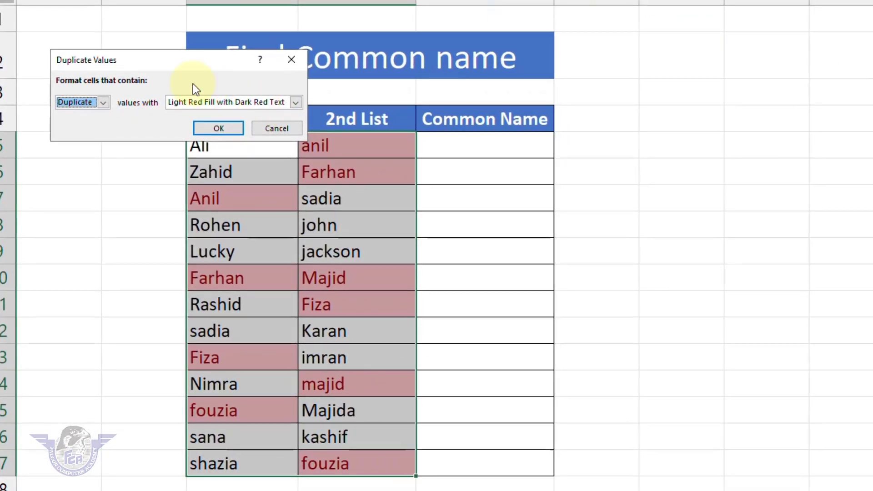
pyautogui.moveTo(273, 62); pyautogui.dragTo(795, 48)
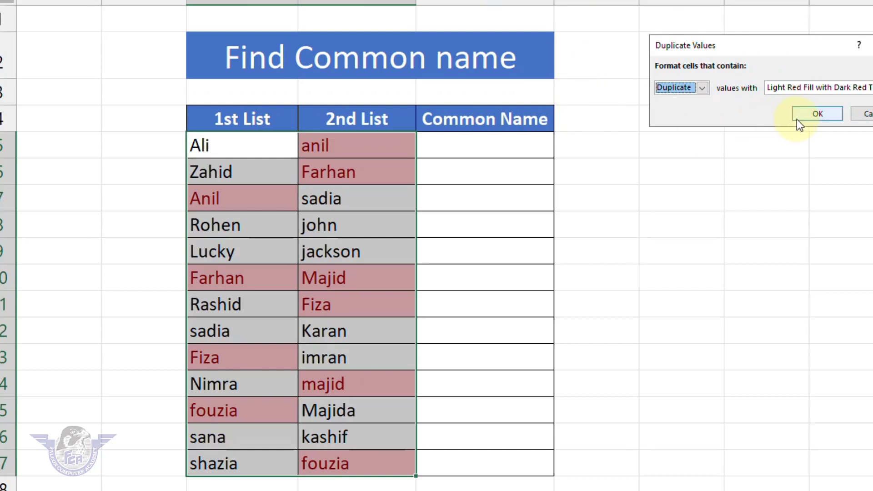
pyautogui.click(817, 115)
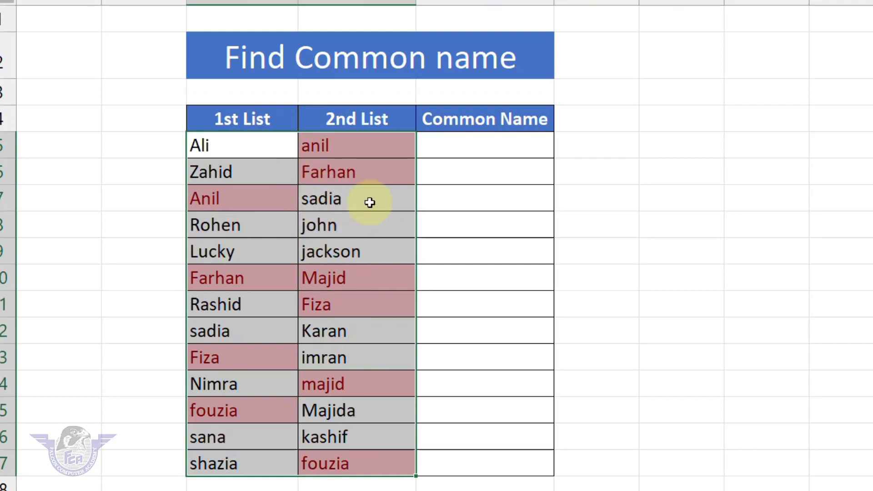
# Begin a FILTER formula in E5, the first Common Name cell, with the 1st List range C5:C17 as its array
pyautogui.click(475, 148)
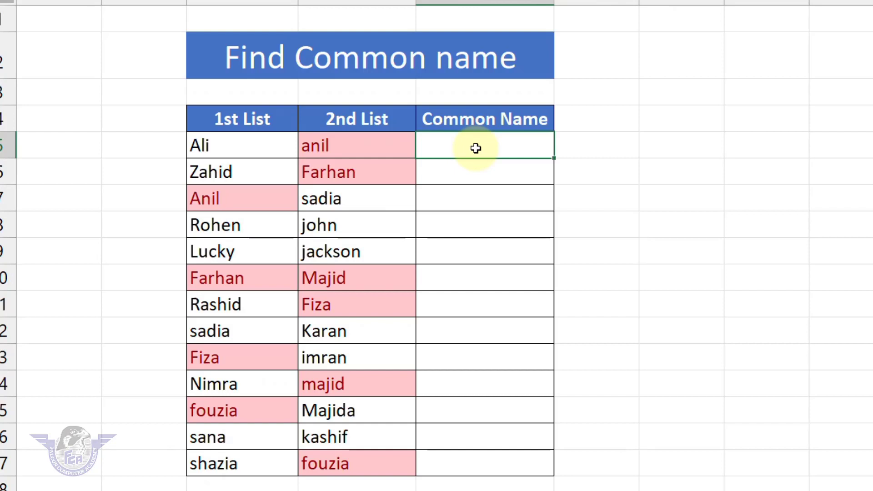
pyautogui.write('=fil')
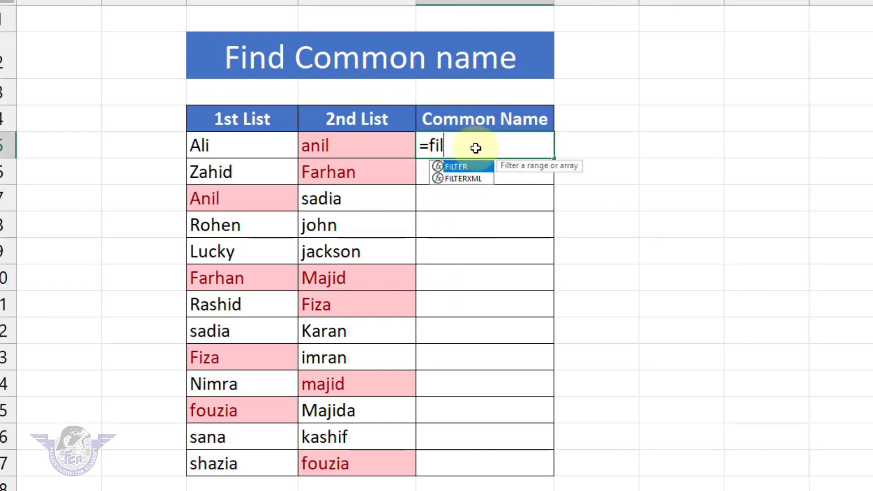
pyautogui.write('ter')
pyautogui.press('Tab')
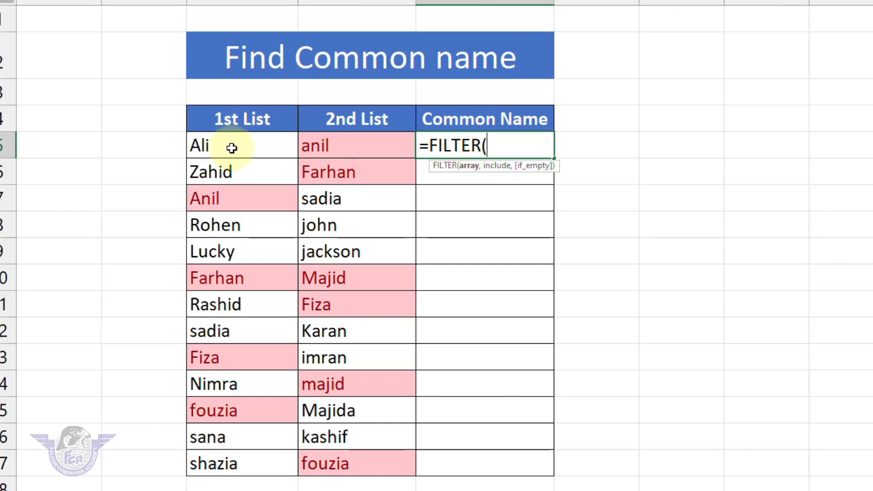
pyautogui.moveTo(232, 148); pyautogui.dragTo(235, 464)
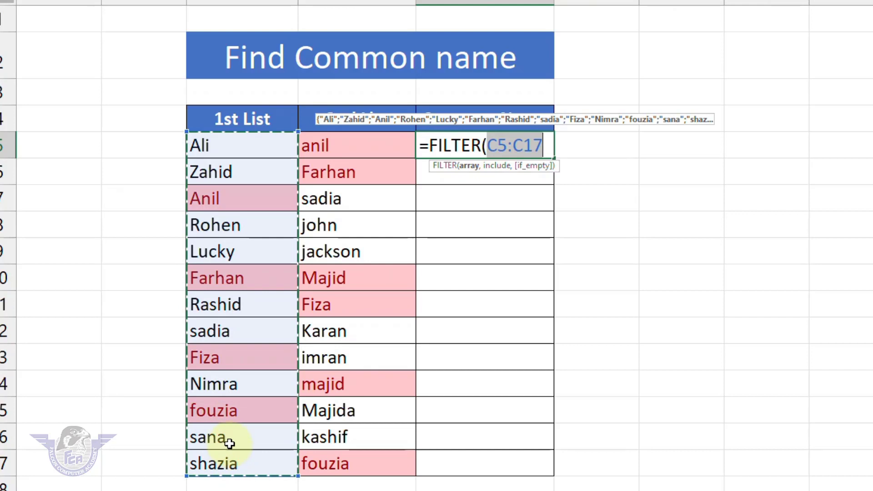
pyautogui.write(',')
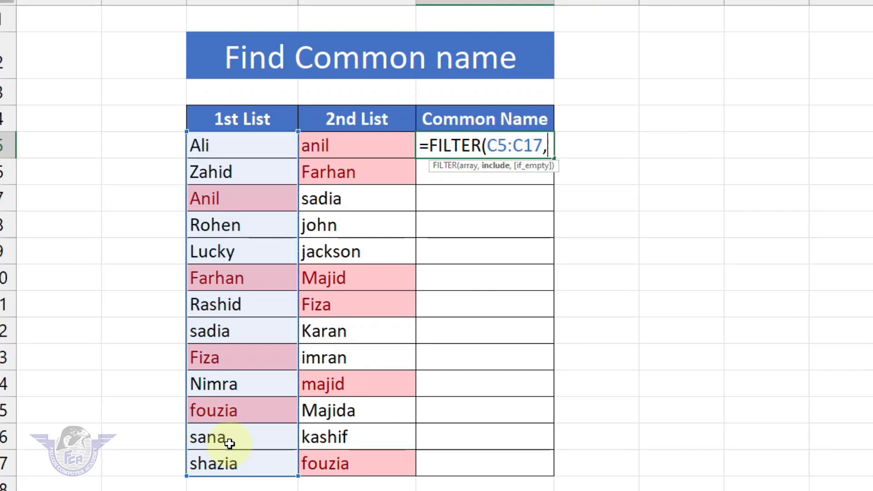
# Complete the FILTER formula in E5 with COUNTIF(D5:D17,C5:C17) as its include argument and enter it
pyautogui.write('countif')
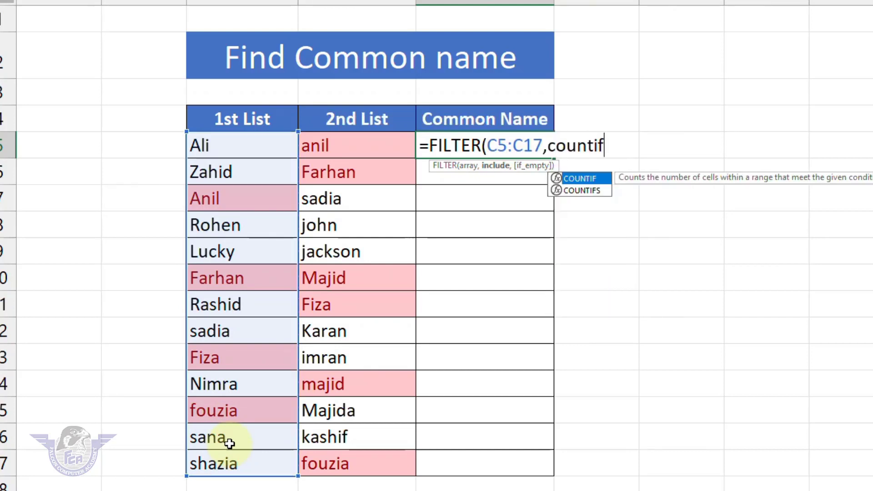
pyautogui.press('Tab')
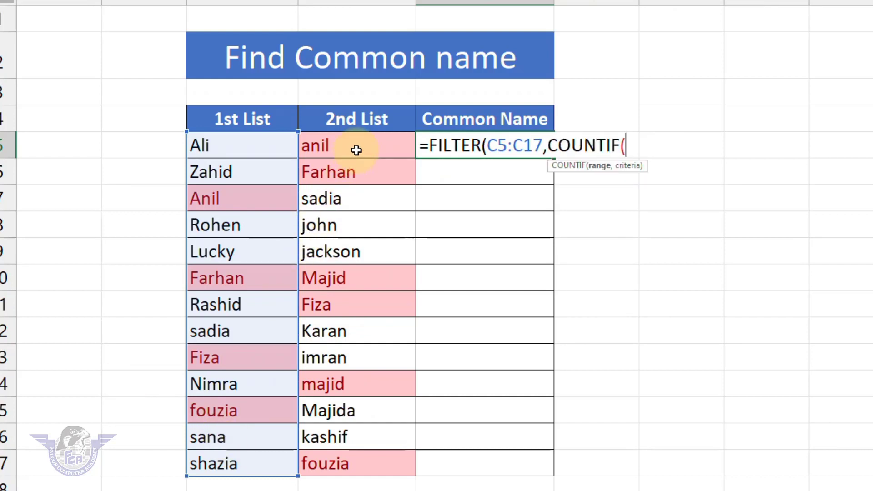
pyautogui.moveTo(360, 148); pyautogui.dragTo(364, 464)
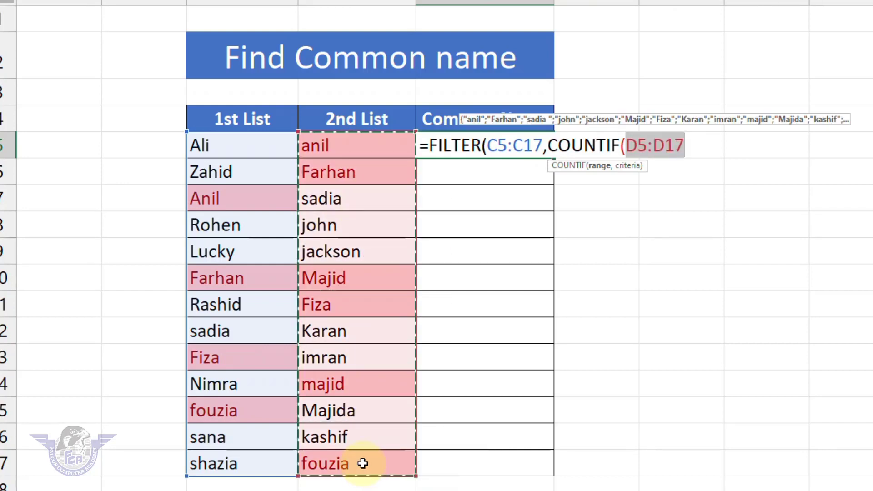
pyautogui.write(',')
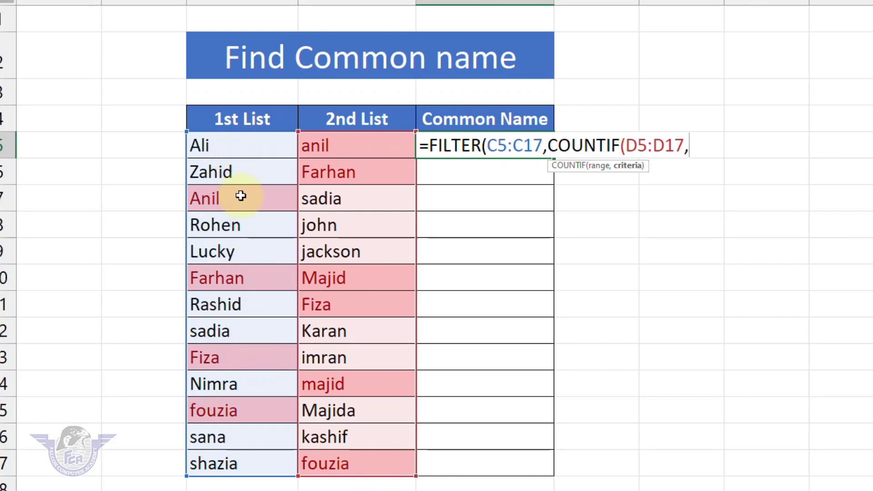
pyautogui.moveTo(241, 146); pyautogui.dragTo(244, 459)
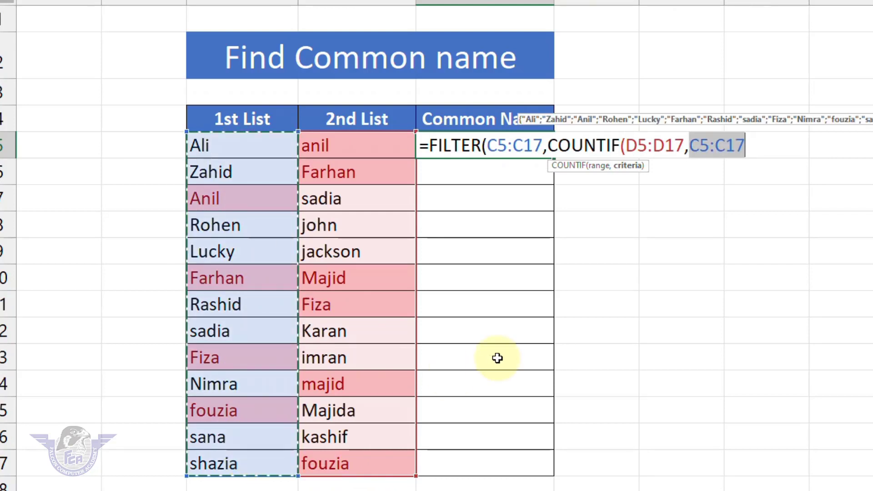
pyautogui.write('))')
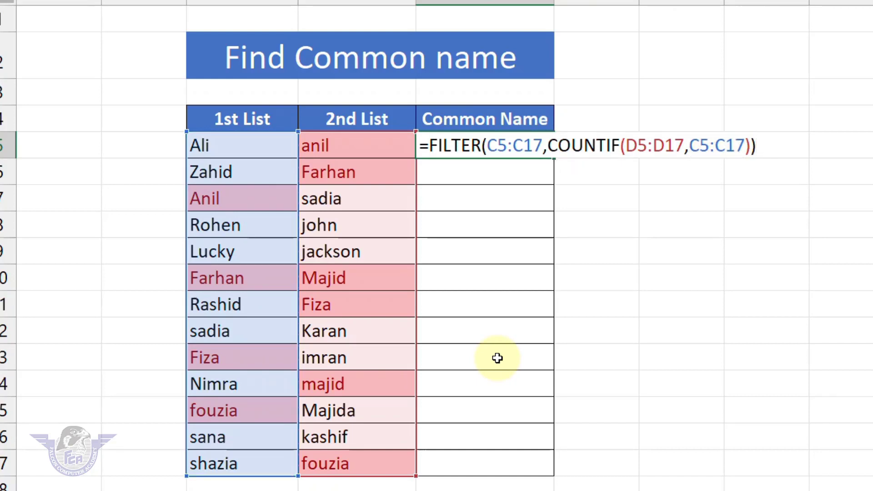
pyautogui.press('Return')
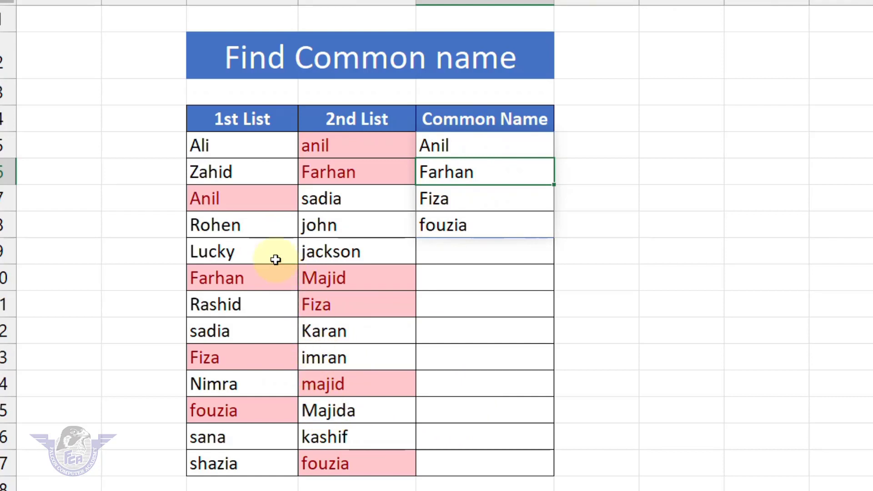
# Replace the first entry of the 1st List, C5, with the name found in D15 of the 2nd List
pyautogui.click(319, 224)
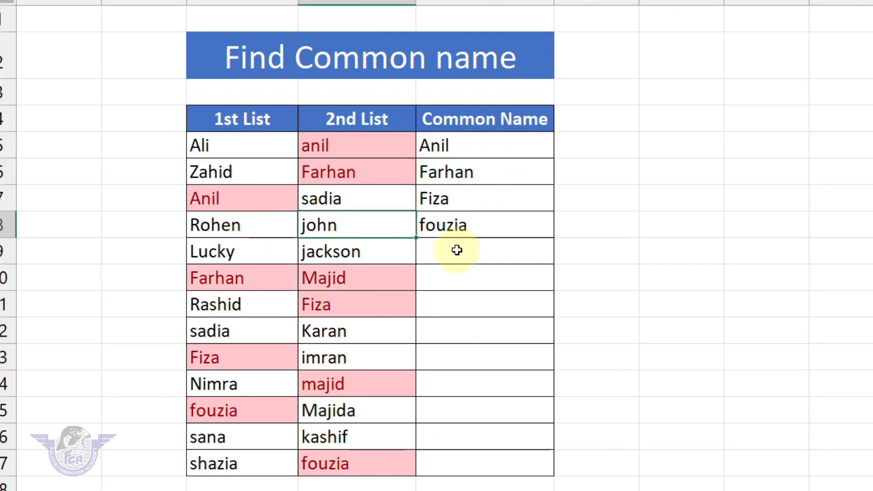
pyautogui.press('Left')
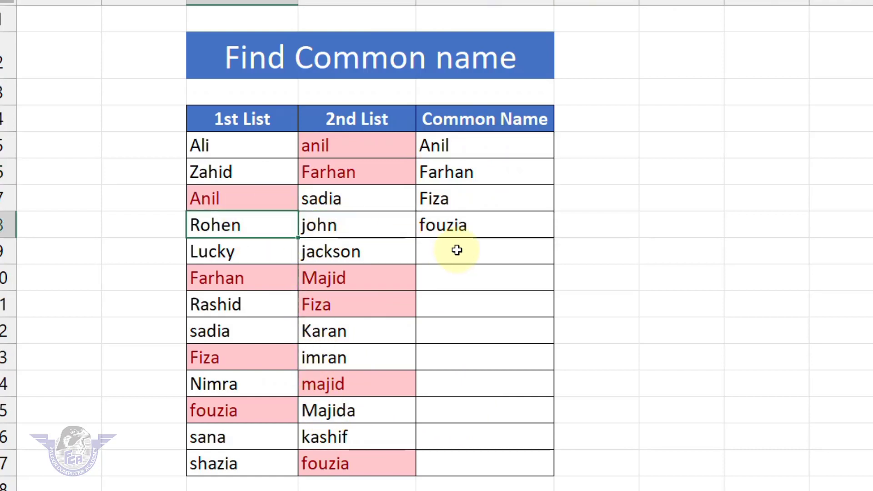
pyautogui.press('Up')
pyautogui.press('Up')
pyautogui.press('Up')
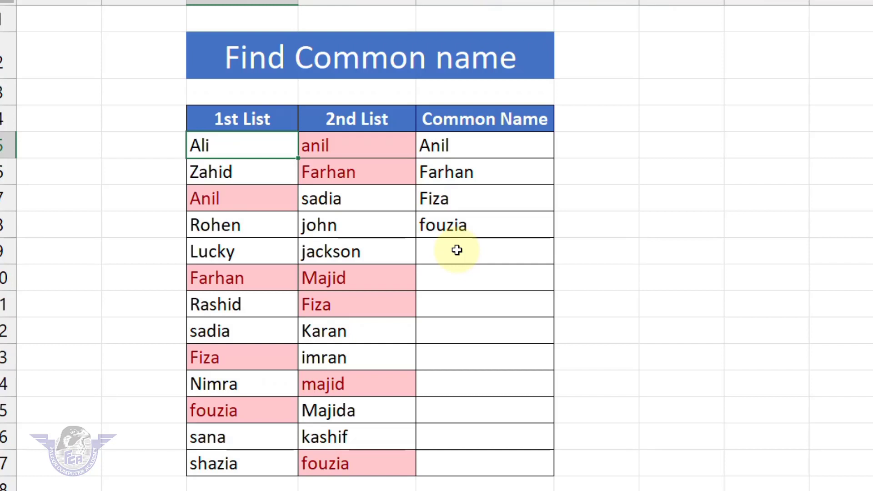
pyautogui.write('Majida')
pyautogui.press('Return')
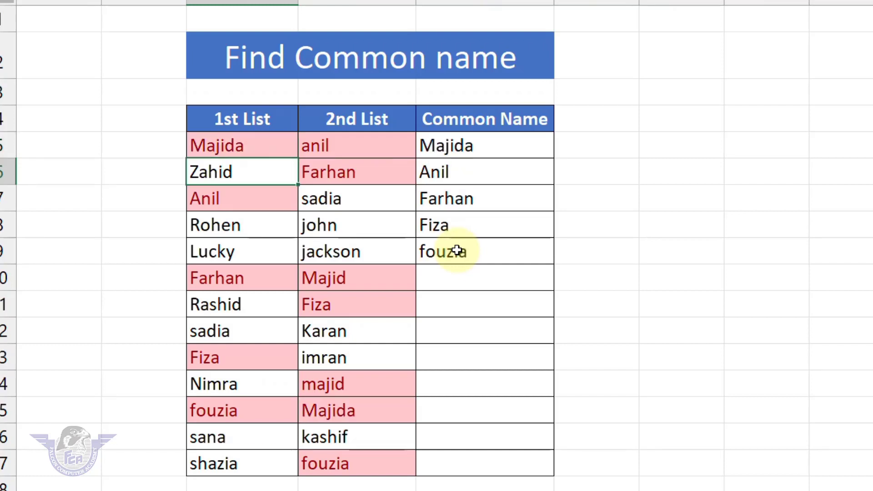